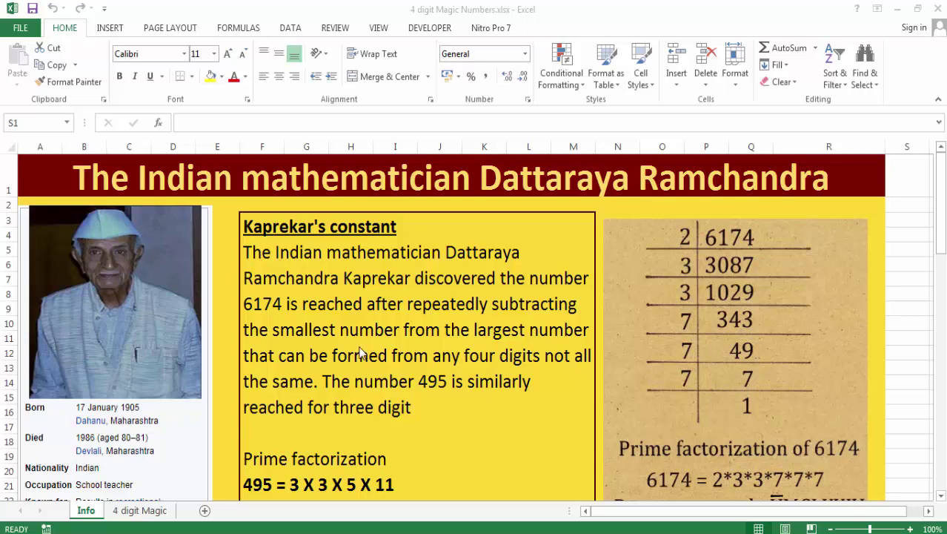
Step: Leave the Info sheet and bring up the '4 digit Magic' sheet
click(945, 234)
mouse_move(944, 234)
mouse_down()
mouse_move(945, 257)
mouse_move(944, 226)
mouse_up()
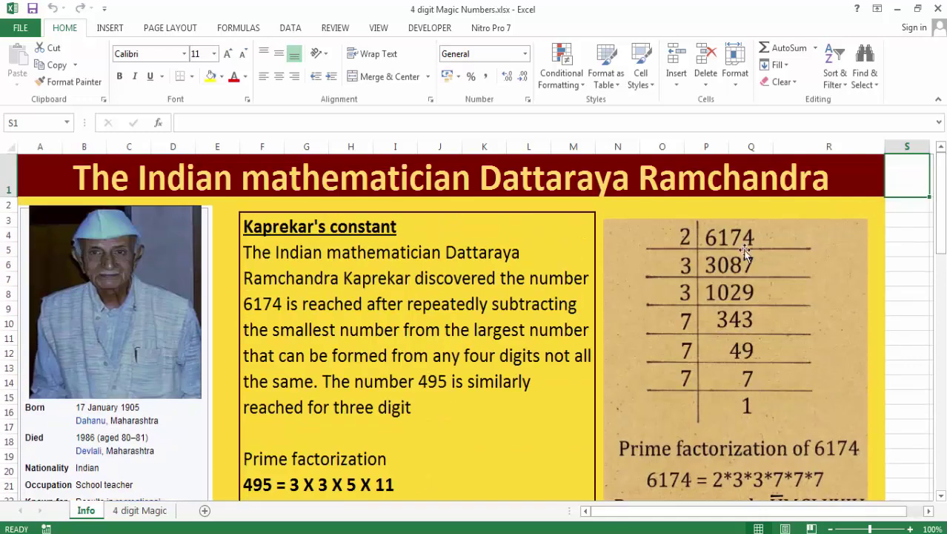
click(148, 515)
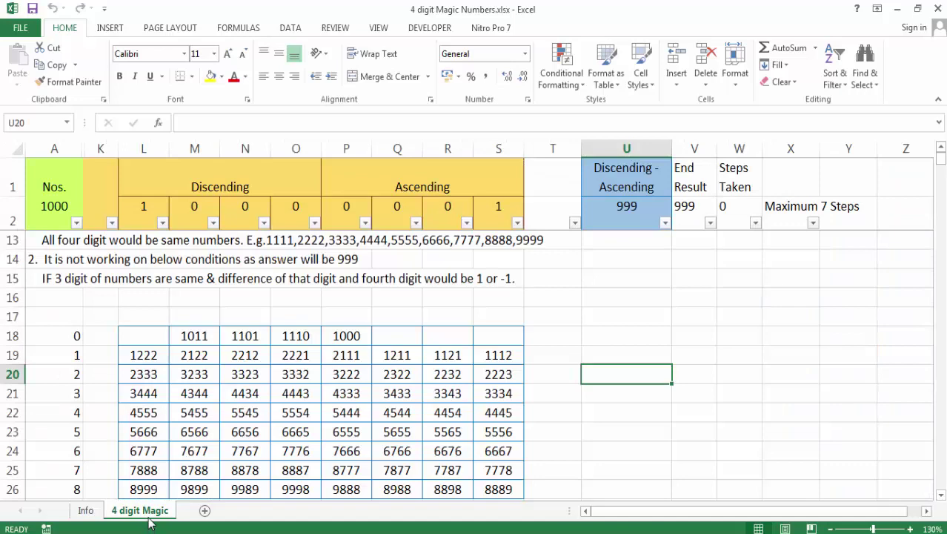
Step: Toggle between Info and '4 digit Magic', then return to the iteration block's top
key(ctrl+Page_Up)
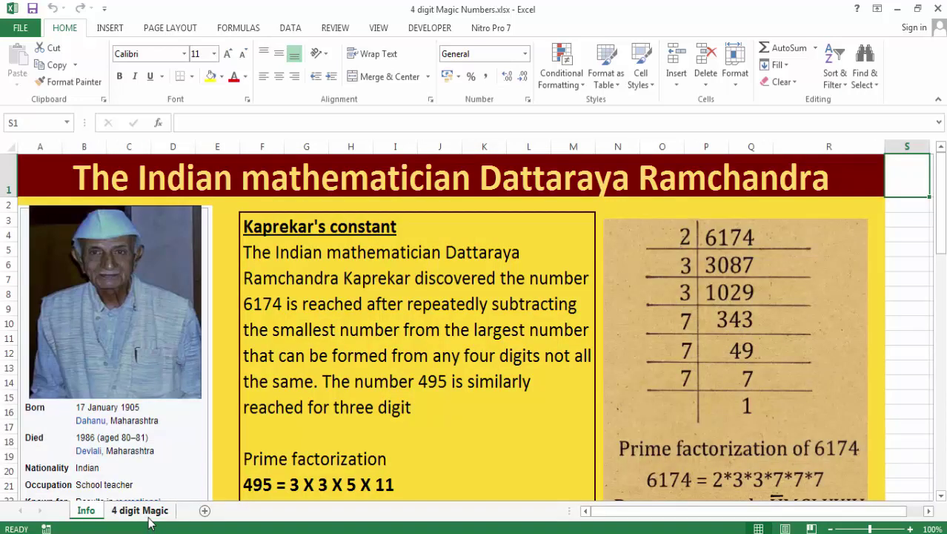
key(shift+F10)
key(Escape)
click(139, 510)
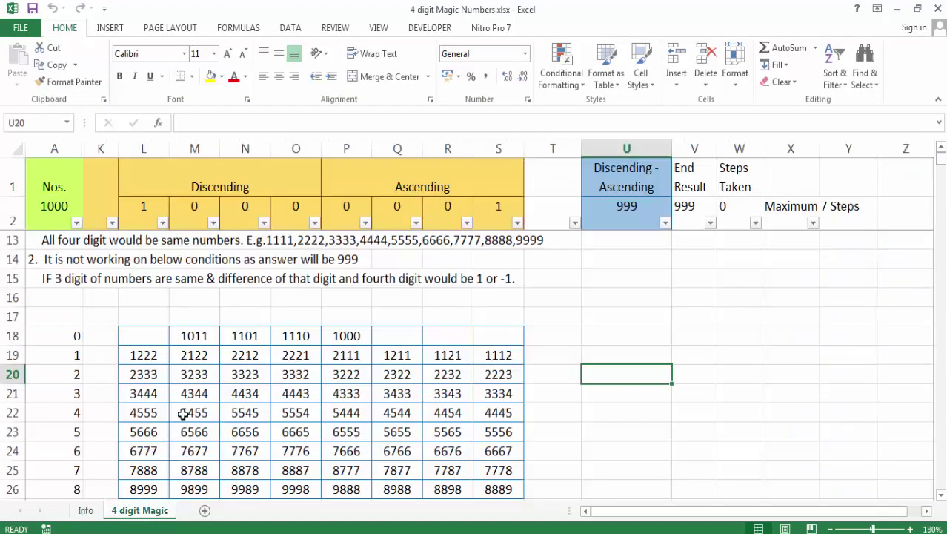
key(ctrl+Page_Up)
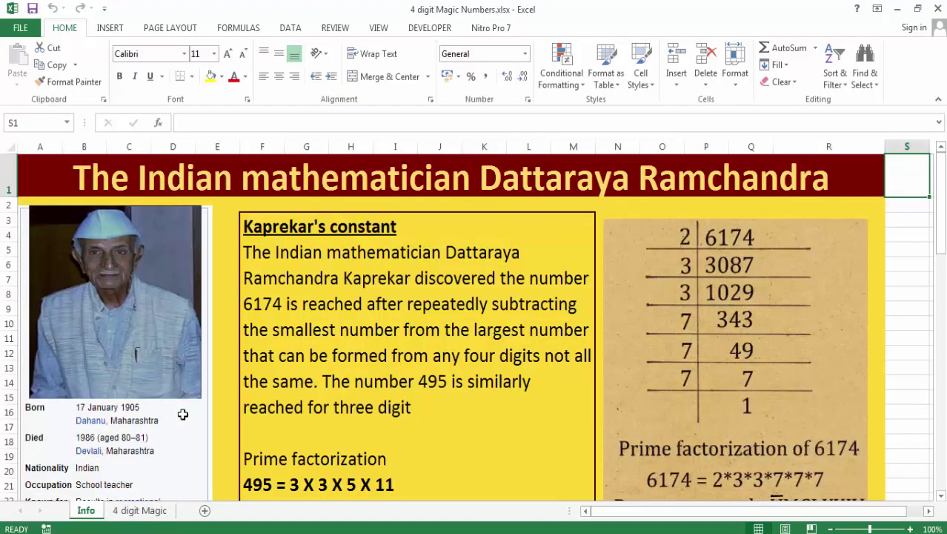
key(ctrl+Page_Down)
key(ctrl+Home)
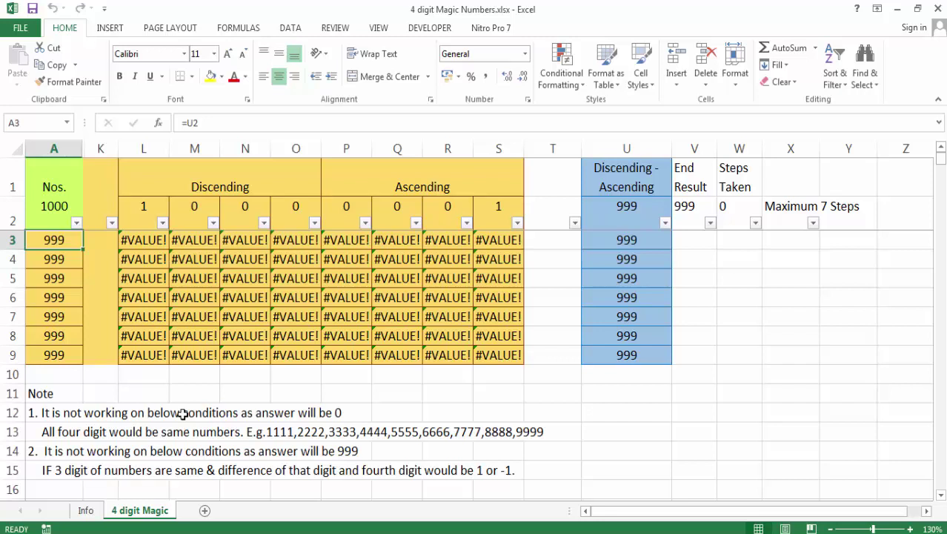
Step: Check A2, the SMALL formula in S2 and IFERROR in U2, then edit A2's 1000
click(69, 206)
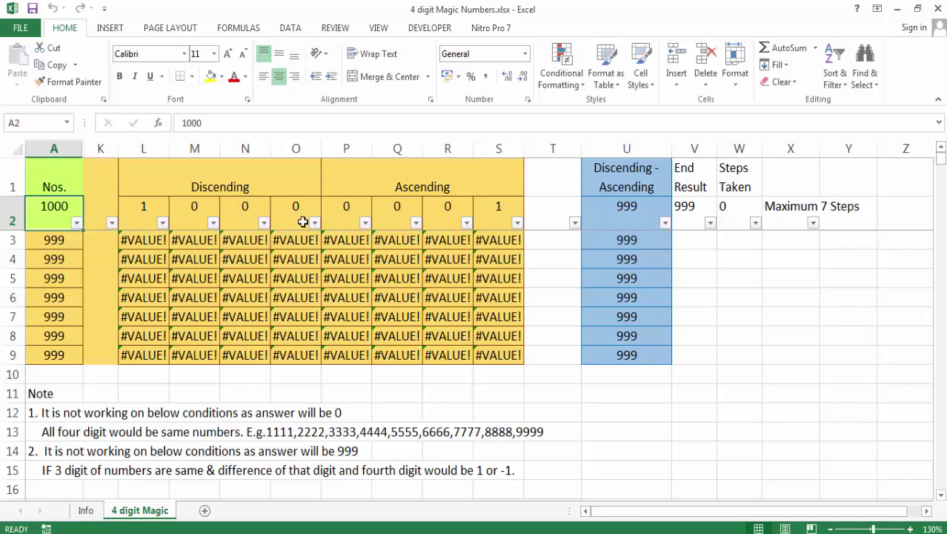
click(493, 217)
click(613, 208)
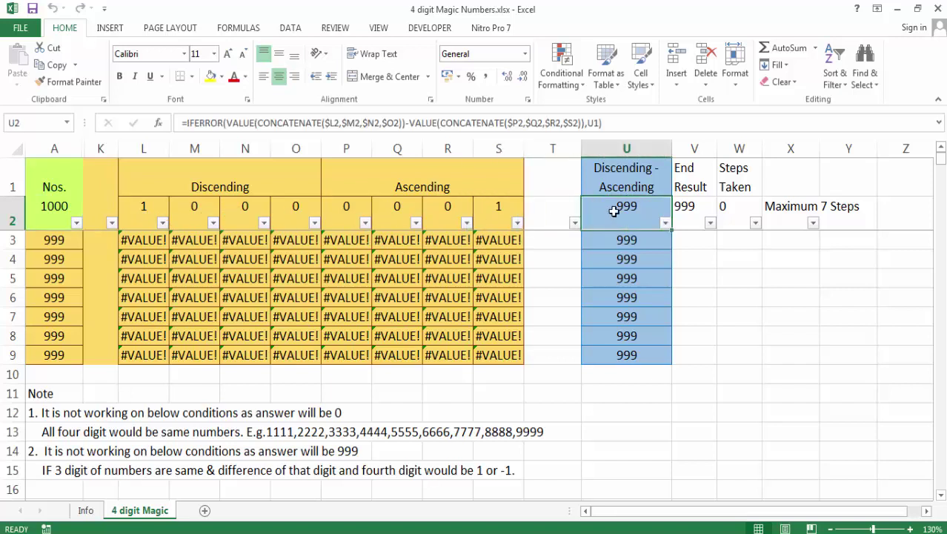
double_click(62, 206)
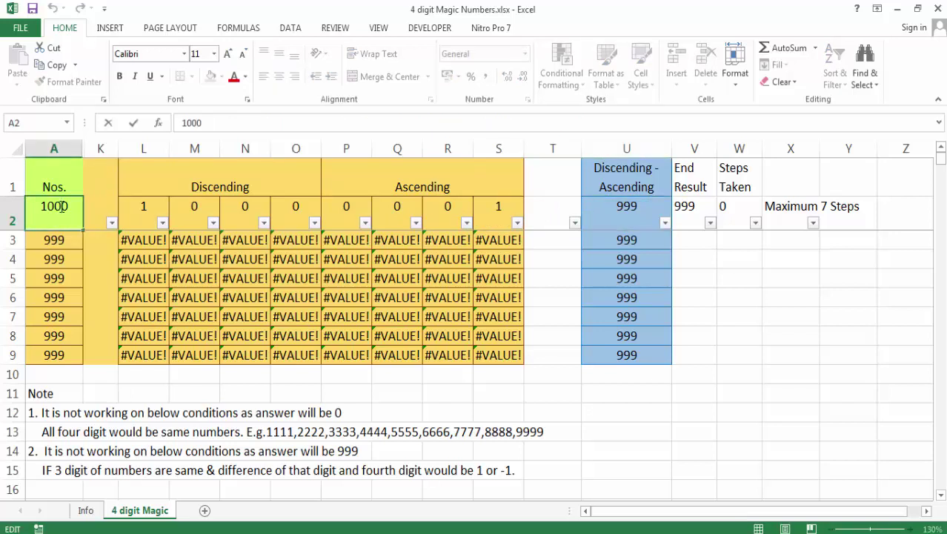
click(68, 206)
Step: Change the starting number in A2 from 1000 to 1001
key(BackSpace)
text(1)
key(Return)
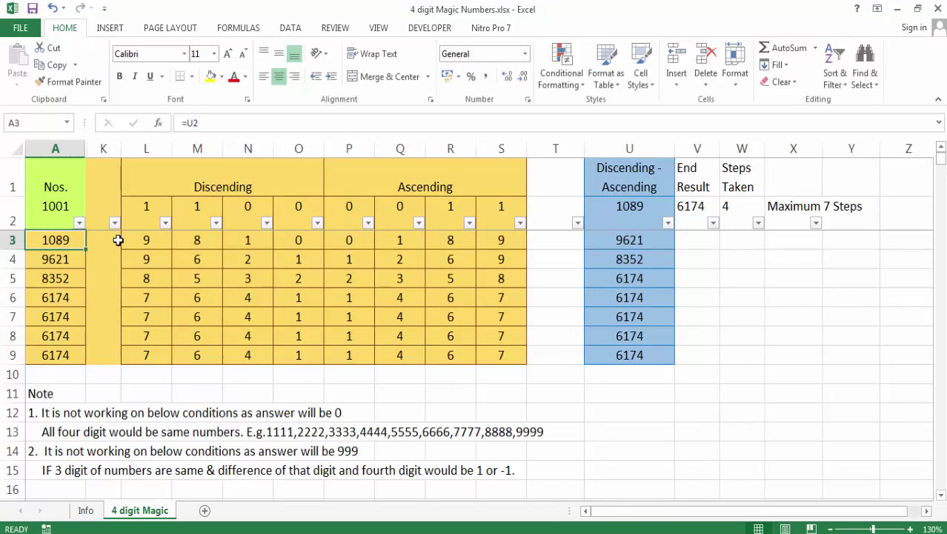
Step: Review row 2's LARGE formula in O2, SMALL in P2 and IFERROR in U2
key(Up)
key(Right)
key(Right)
key(Right)
key(Right)
key(Right)
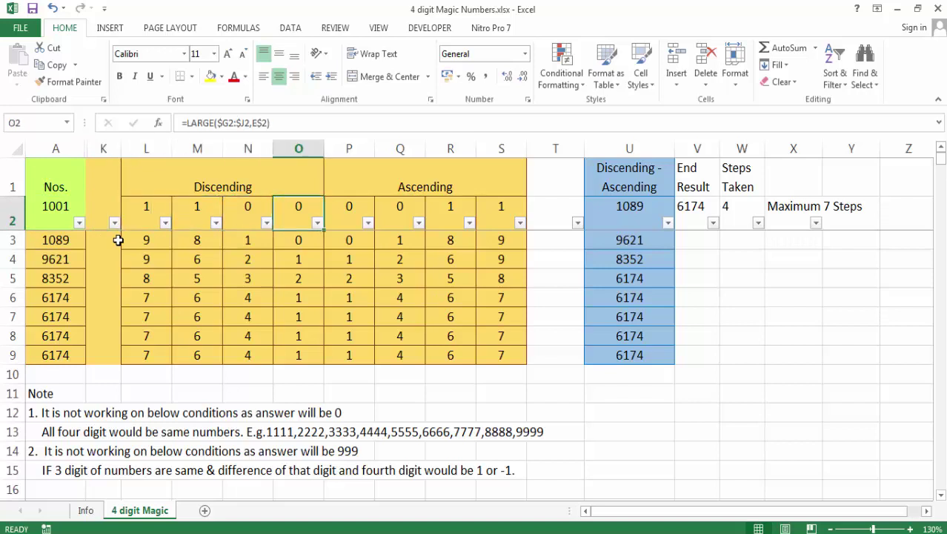
key(Right)
key(Right)
key(Right)
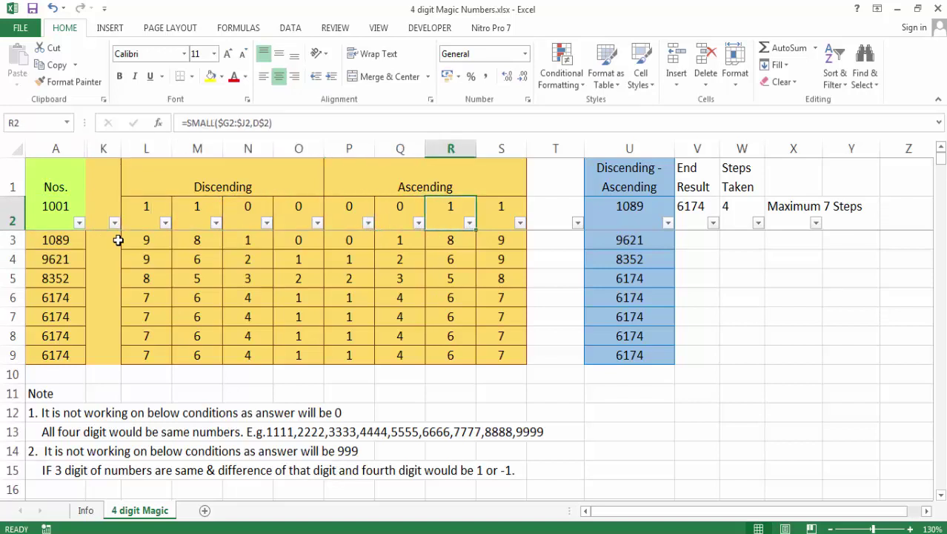
key(Right)
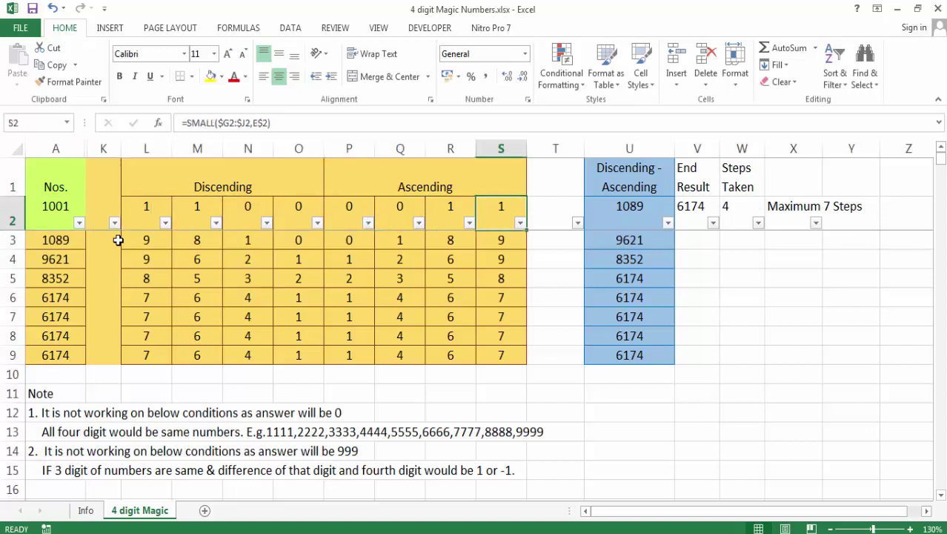
key(Left)
key(Left)
key(Left)
key(shift+Right)
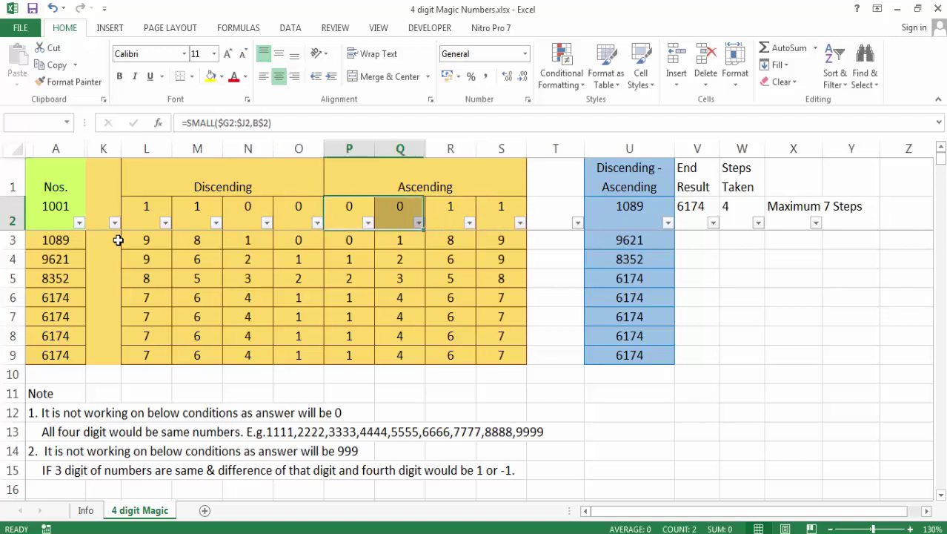
key(shift+Right)
key(shift+Right)
key(Right)
key(Right)
key(Right)
key(Right)
key(Right)
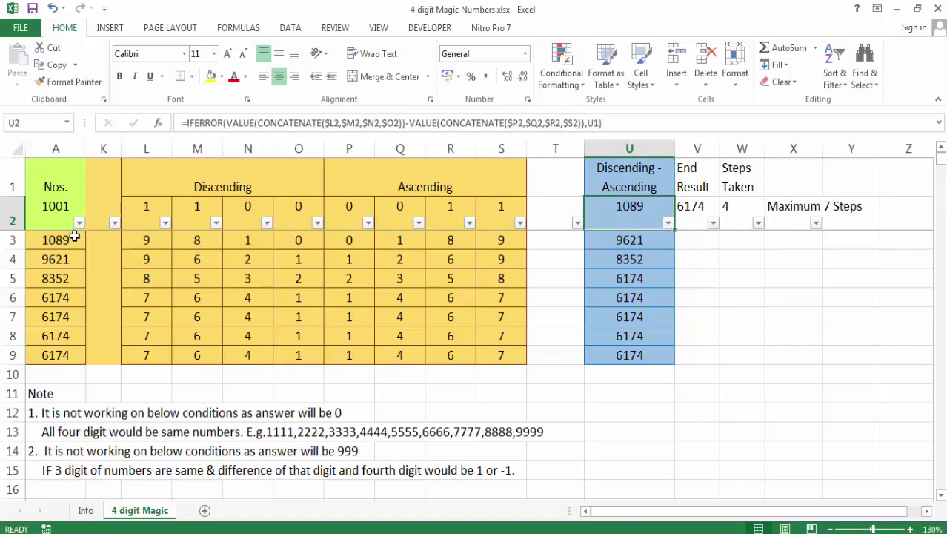
click(75, 235)
click(139, 237)
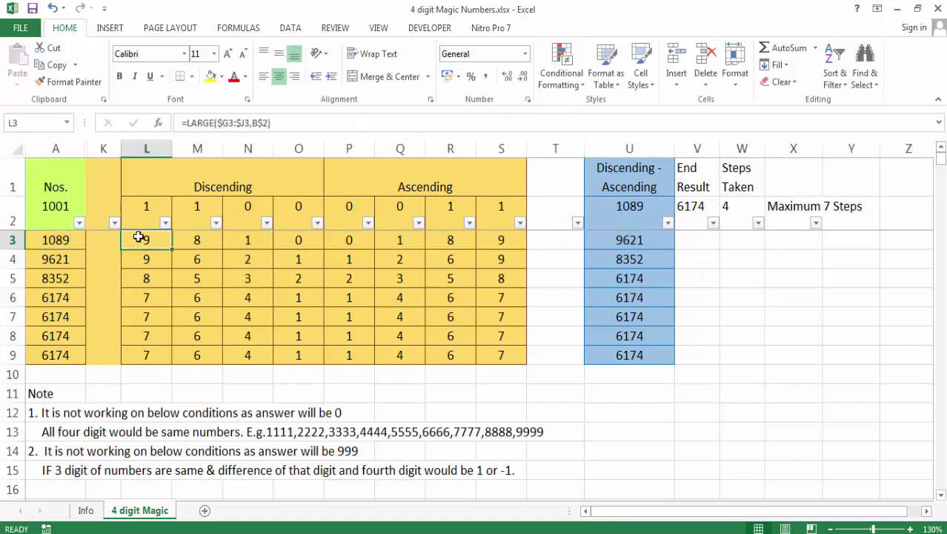
key(shift+Right)
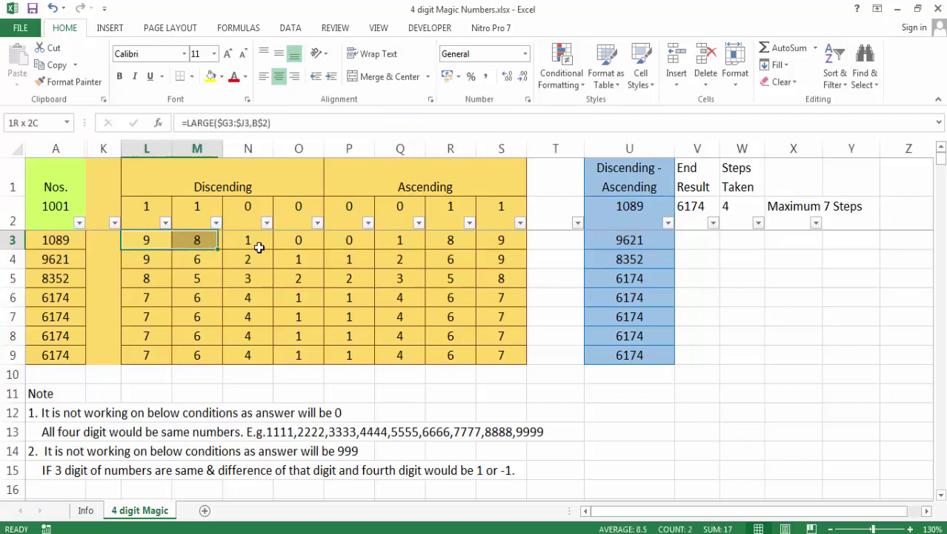
key(shift+Right)
key(shift+Right)
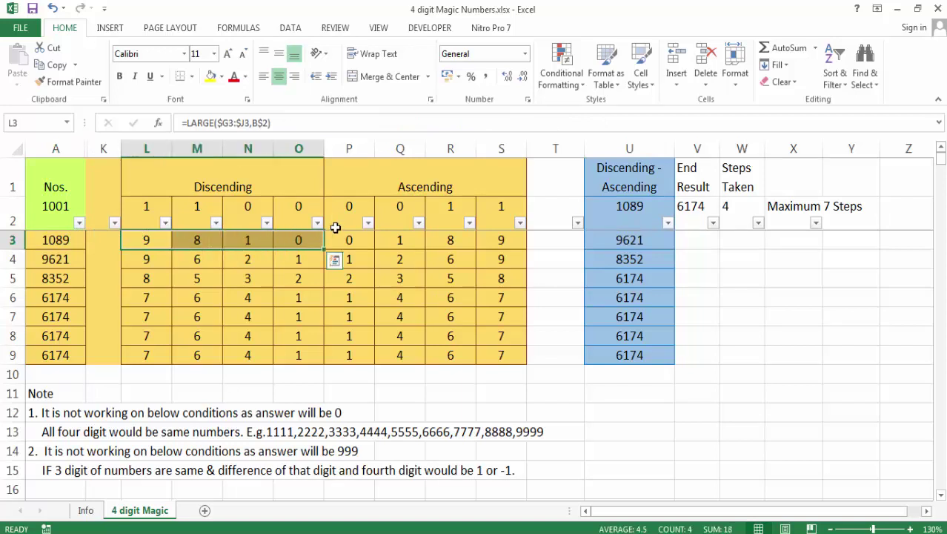
click(349, 238)
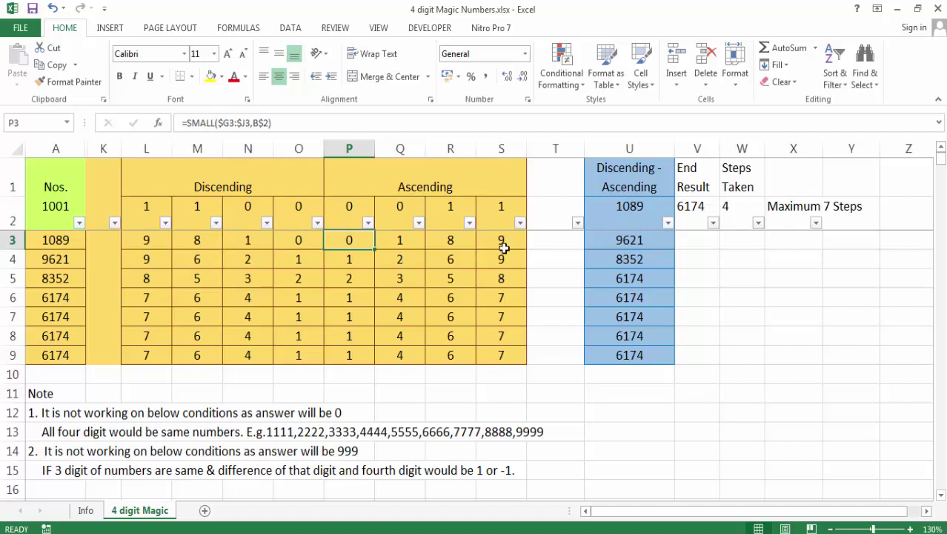
click(298, 236)
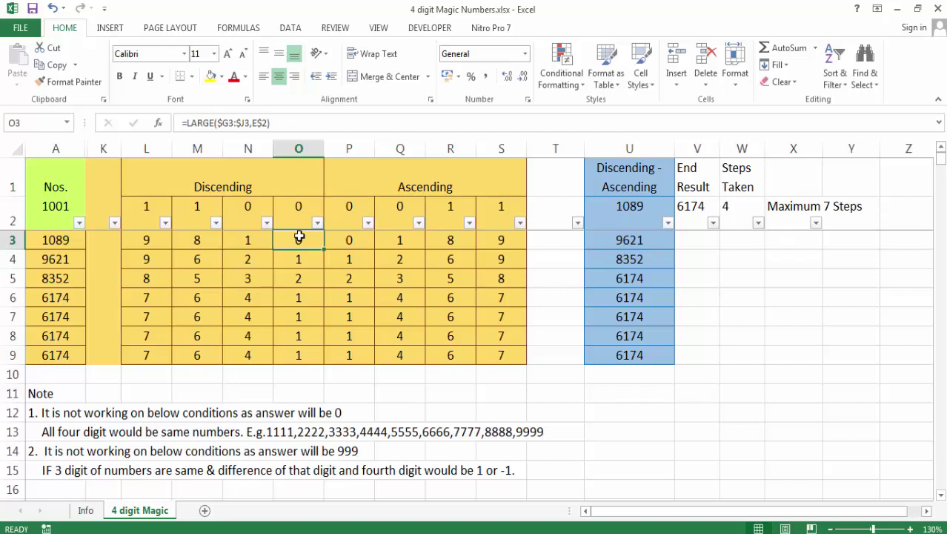
key(shift+Left)
key(shift+Left)
key(shift+Left)
key(shift+Left)
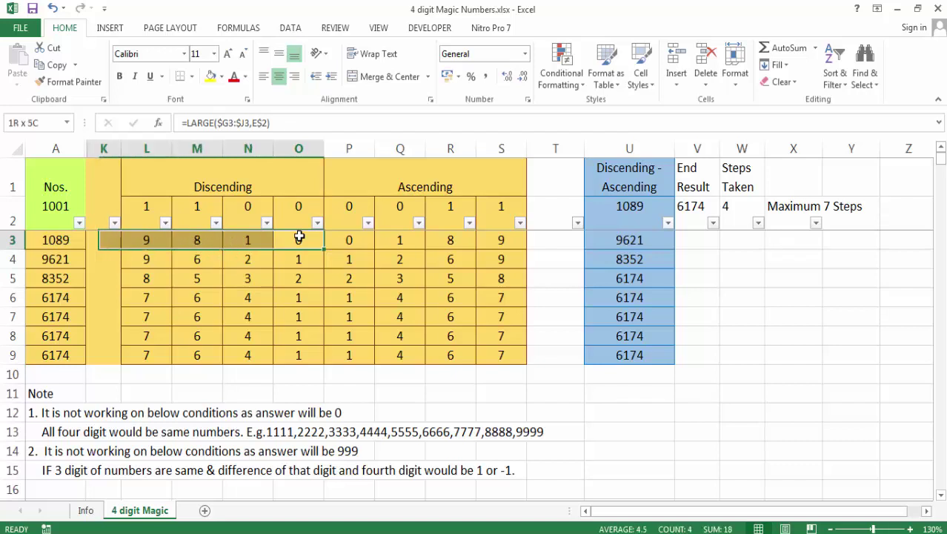
key(shift+Right)
key(Right)
key(Right)
key(Right)
key(Right)
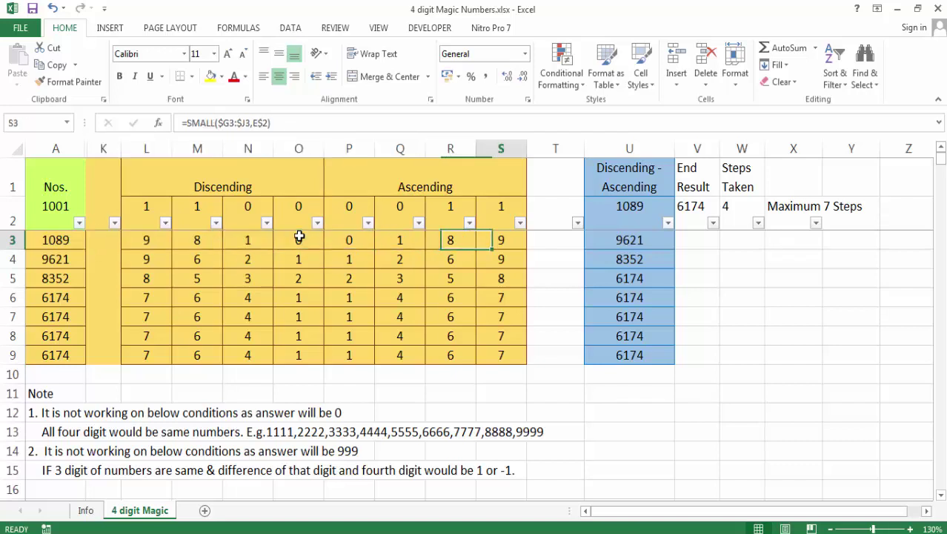
key(Right)
key(Right)
key(Down)
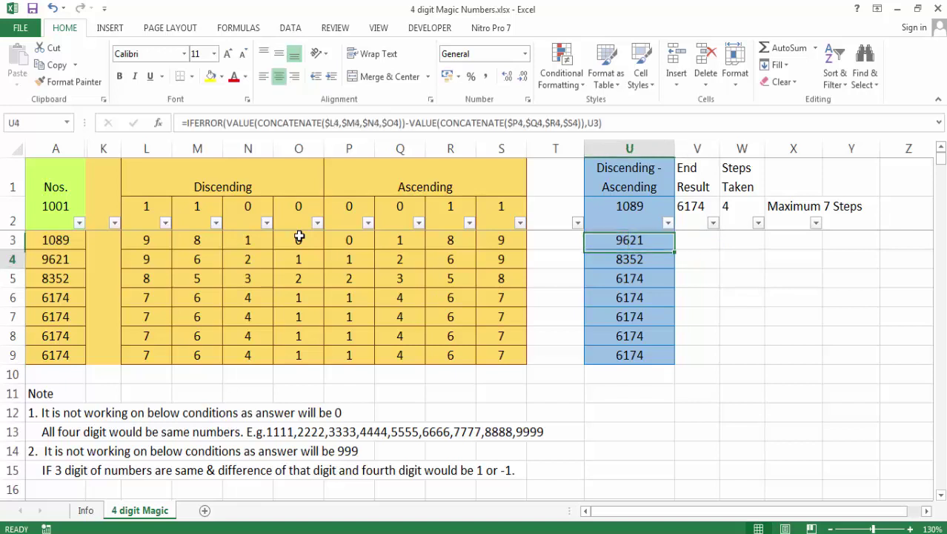
key(Left)
key(Left)
key(Home)
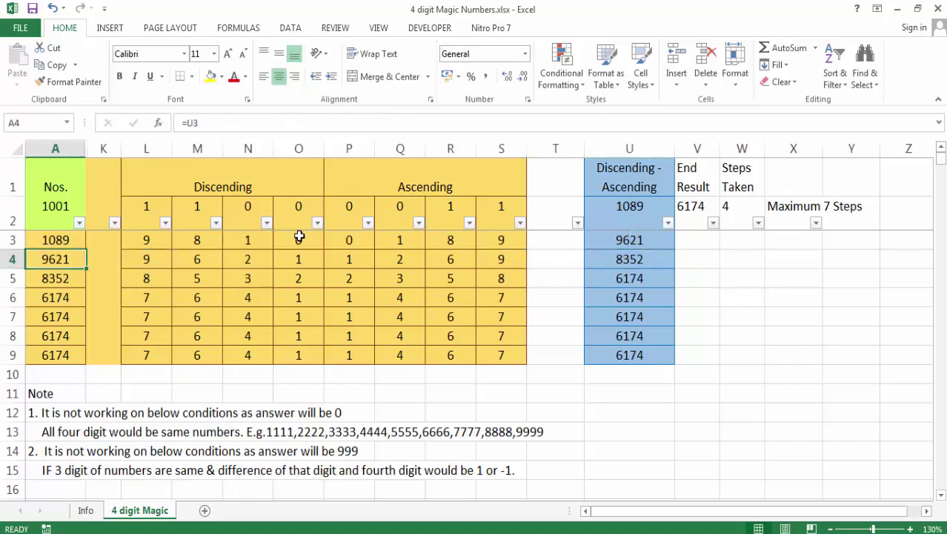
key(Right)
key(Right)
key(shift+Right)
key(shift+Right)
key(shift+Right)
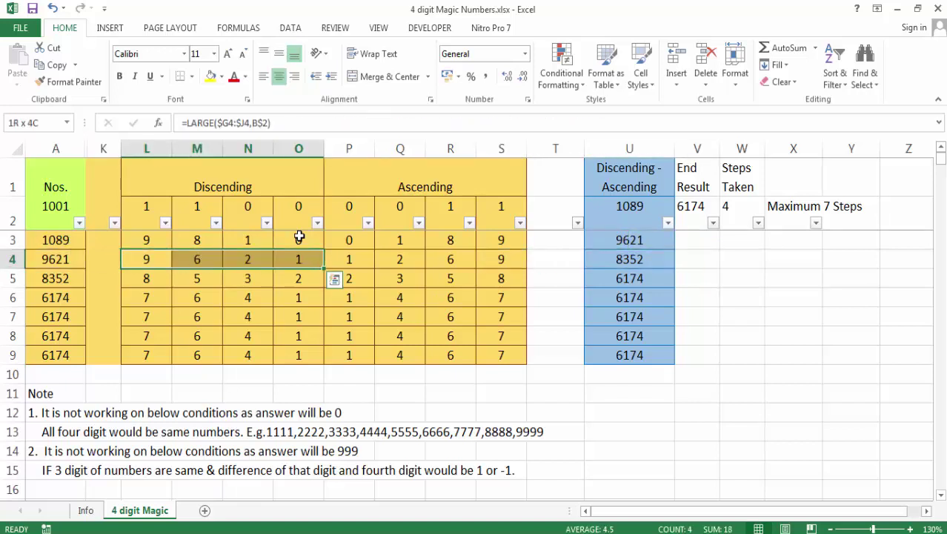
key(Right)
key(Right)
key(Right)
key(Right)
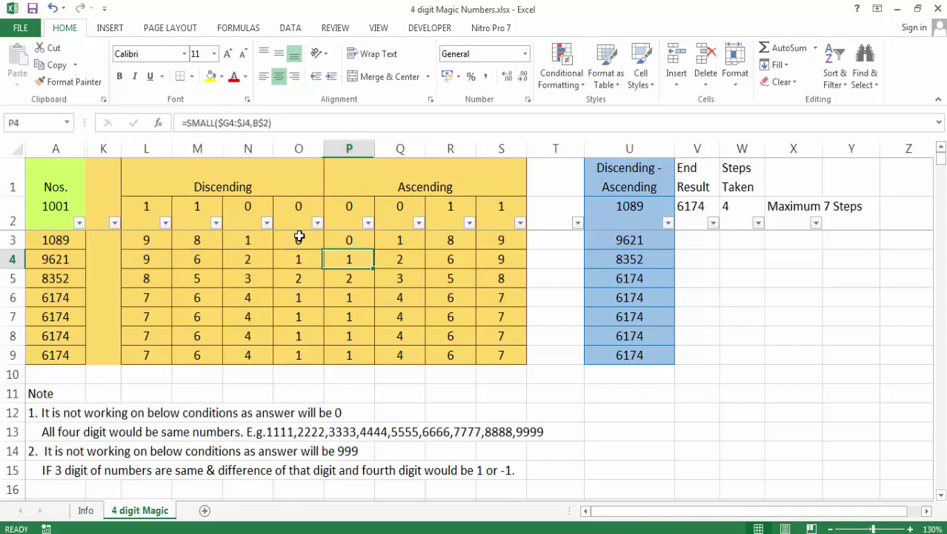
key(shift+Right)
key(shift+Right)
key(shift+Right)
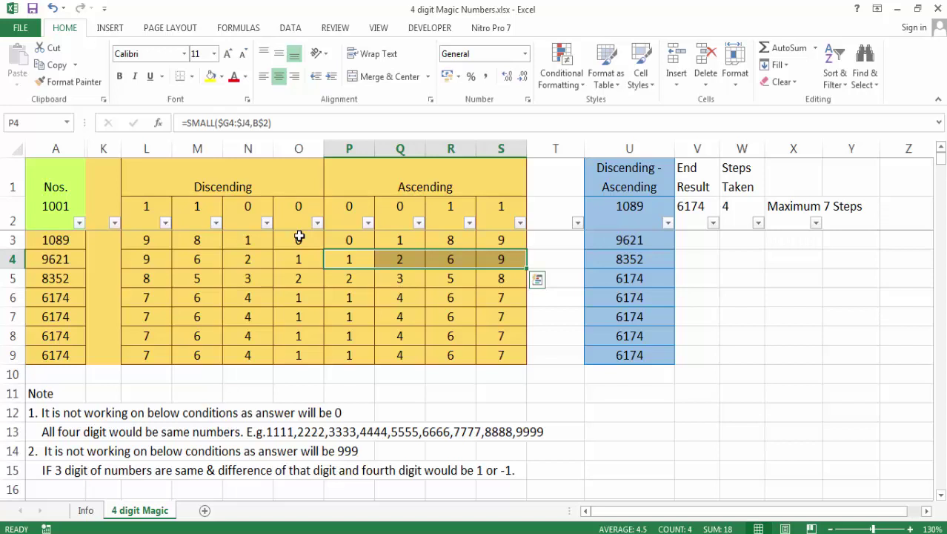
key(Right)
key(Right)
key(Right)
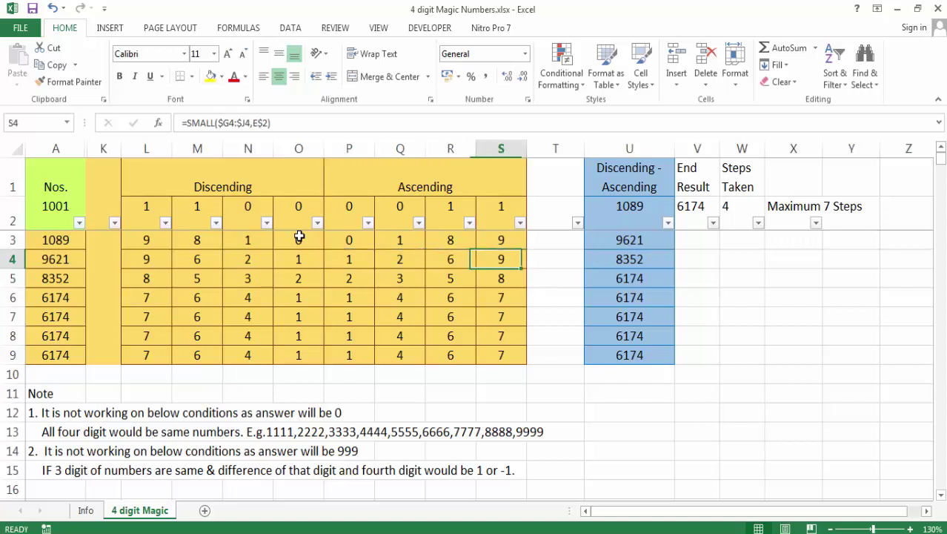
key(Right)
key(Right)
key(Down)
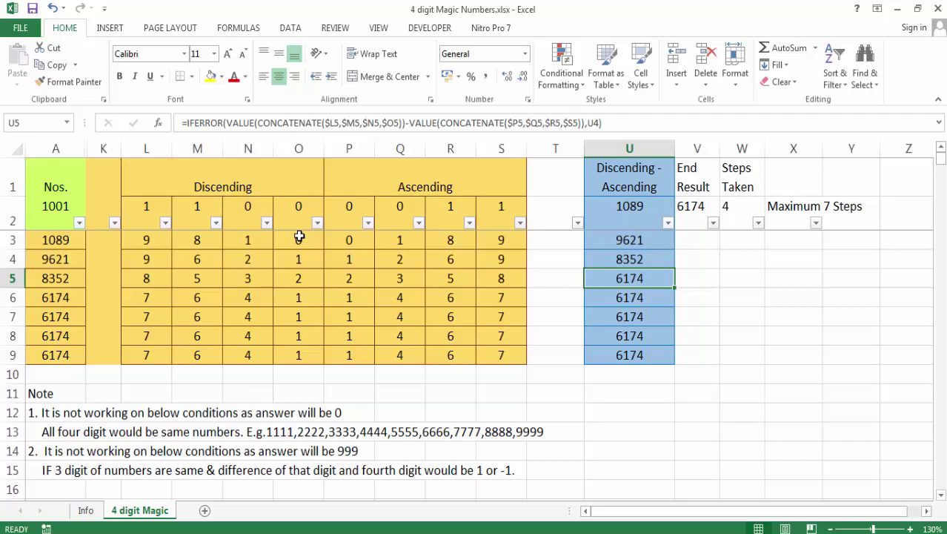
key(ctrl+Down)
key(ctrl+Down)
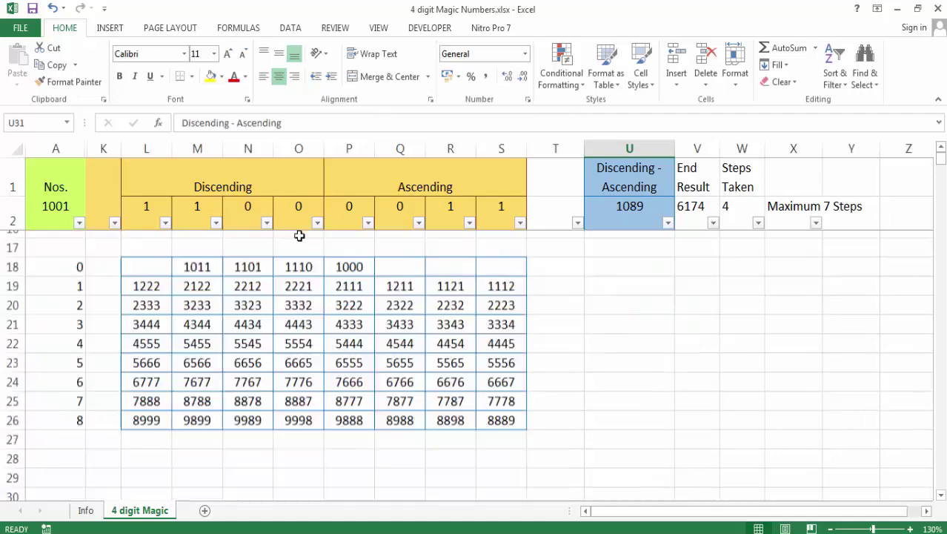
key(ctrl+Down)
key(ctrl+Down)
key(ctrl+Down)
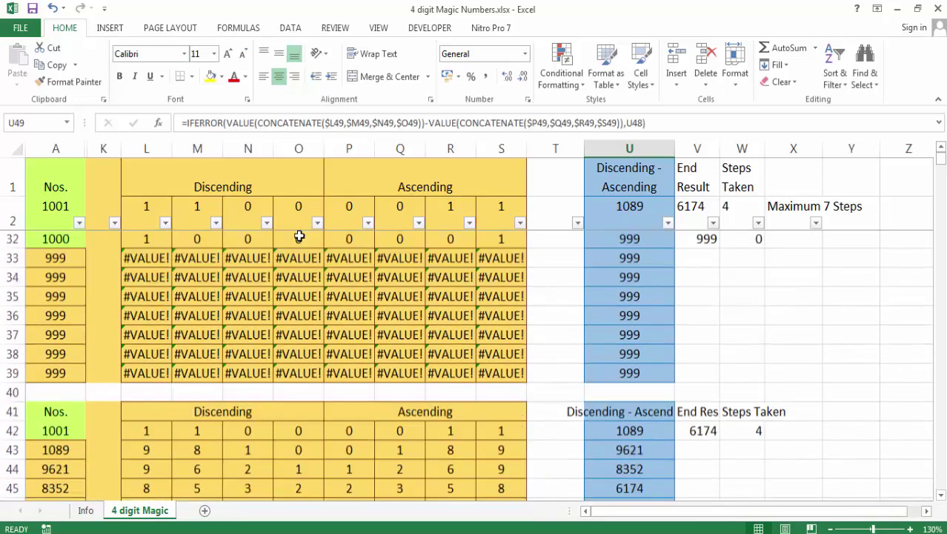
key(ctrl+Down)
key(ctrl+Down)
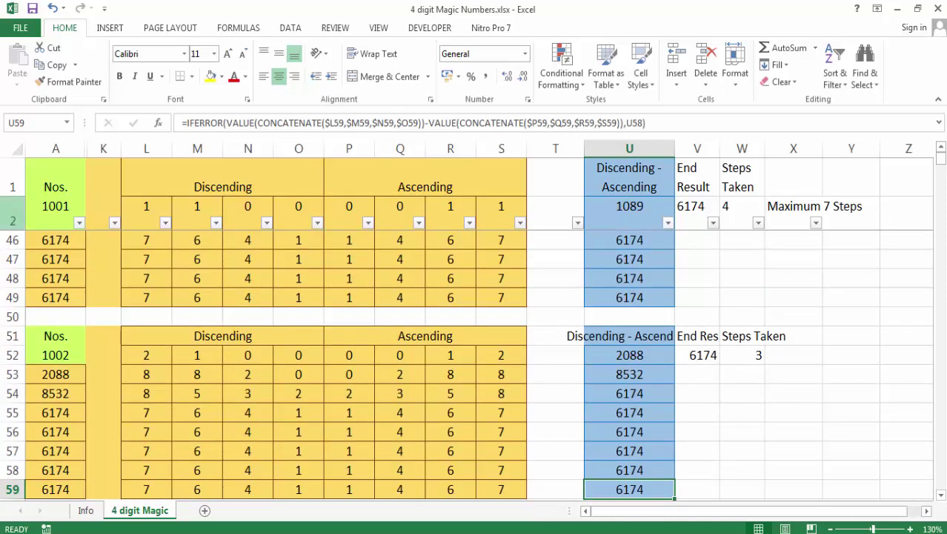
click(145, 355)
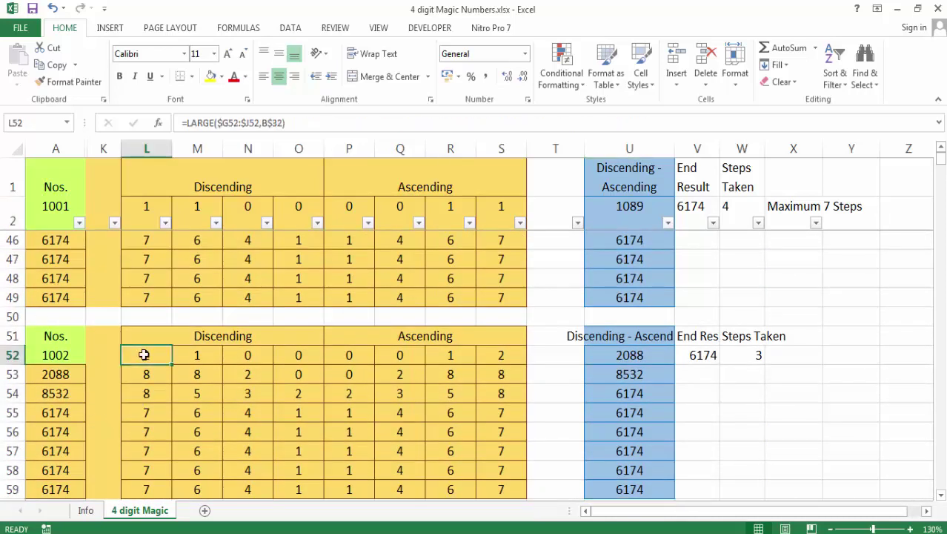
drag(144, 356, 299, 355)
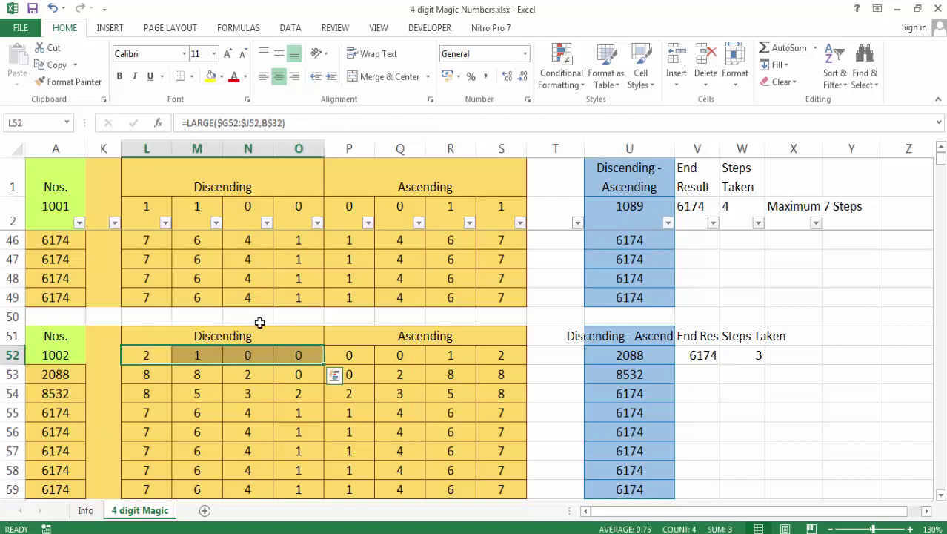
click(348, 355)
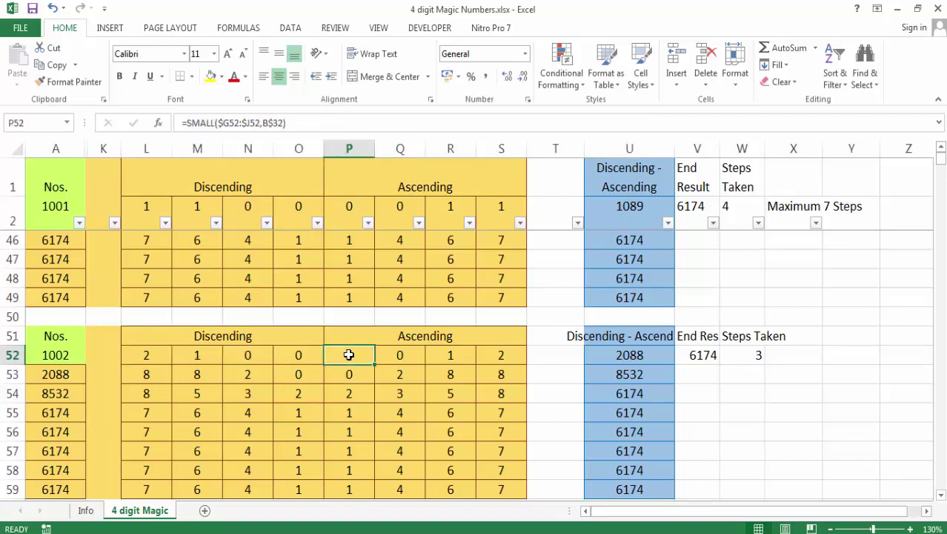
key(shift+Right)
key(shift+Right)
key(shift+Right)
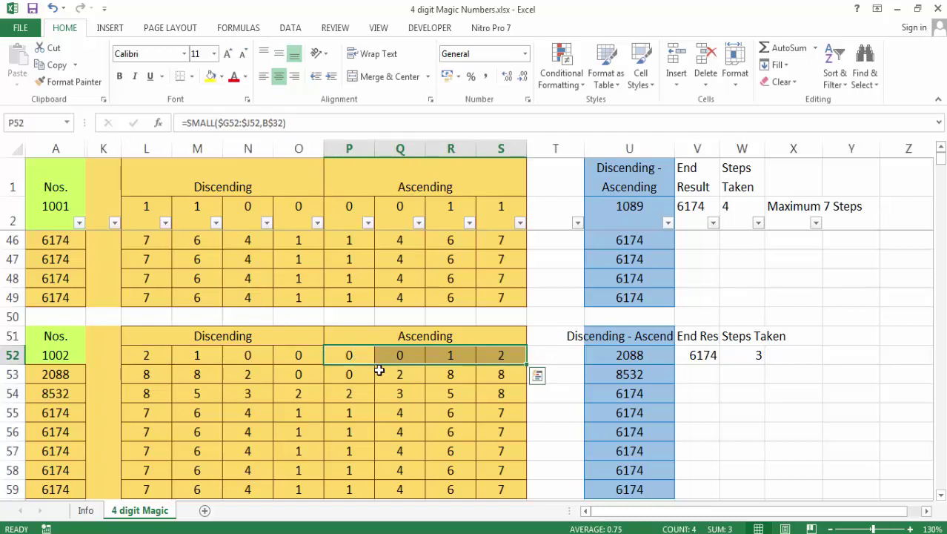
click(609, 357)
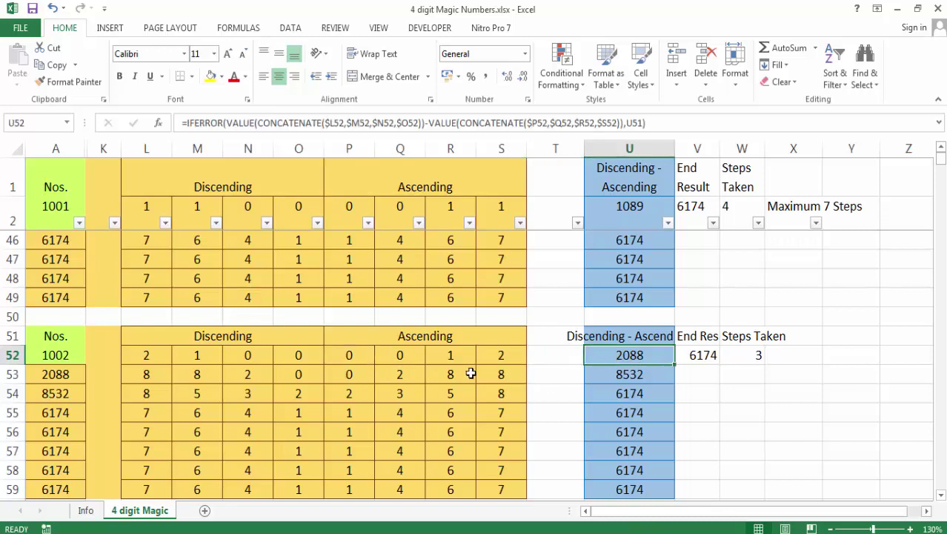
click(66, 368)
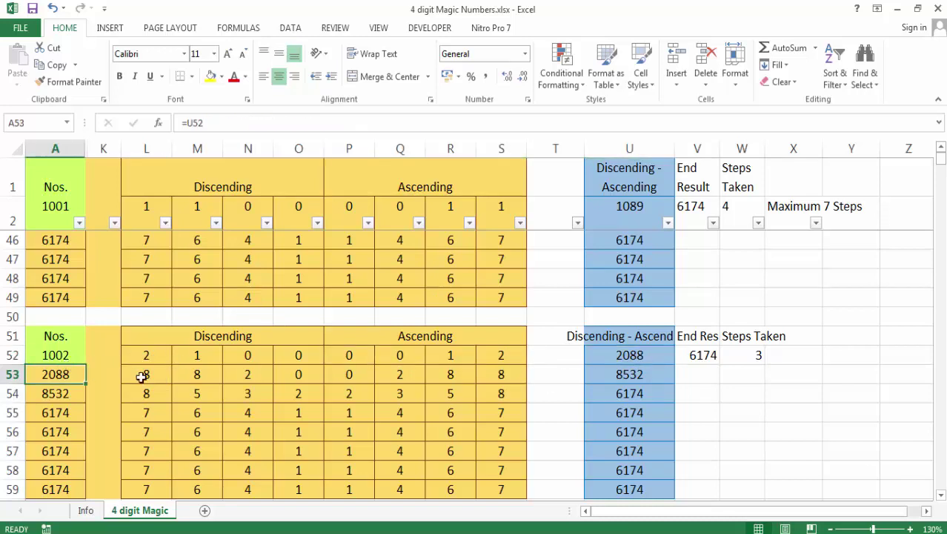
click(147, 378)
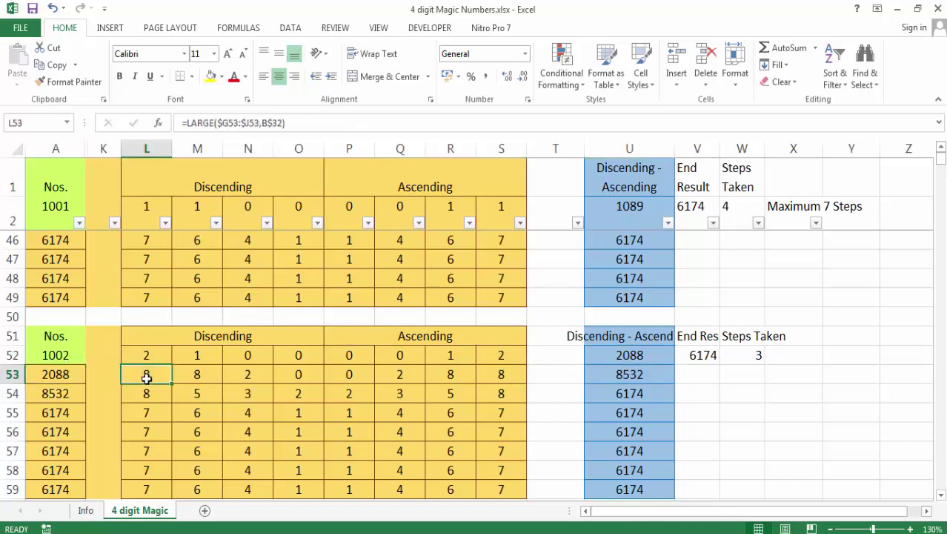
key(shift+Right)
key(shift+Right)
key(shift+Right)
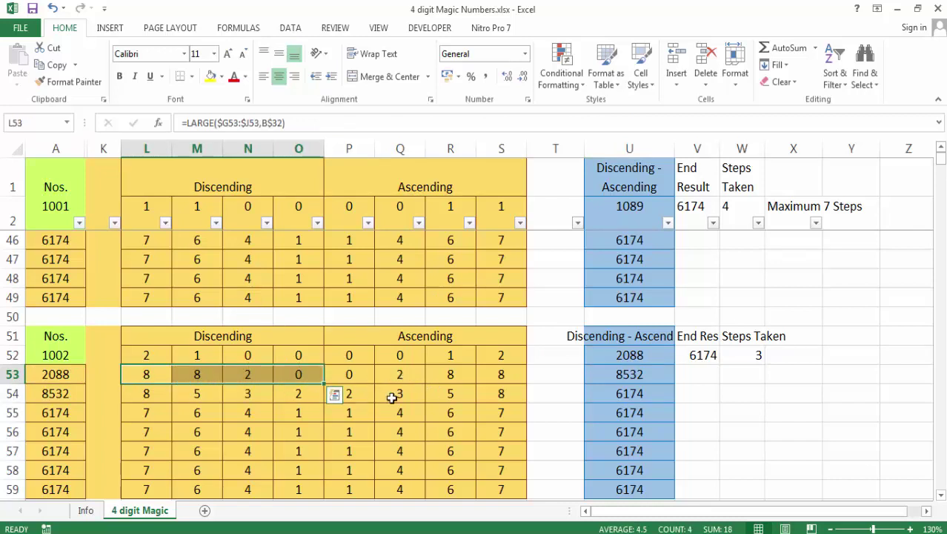
drag(534, 380, 599, 376)
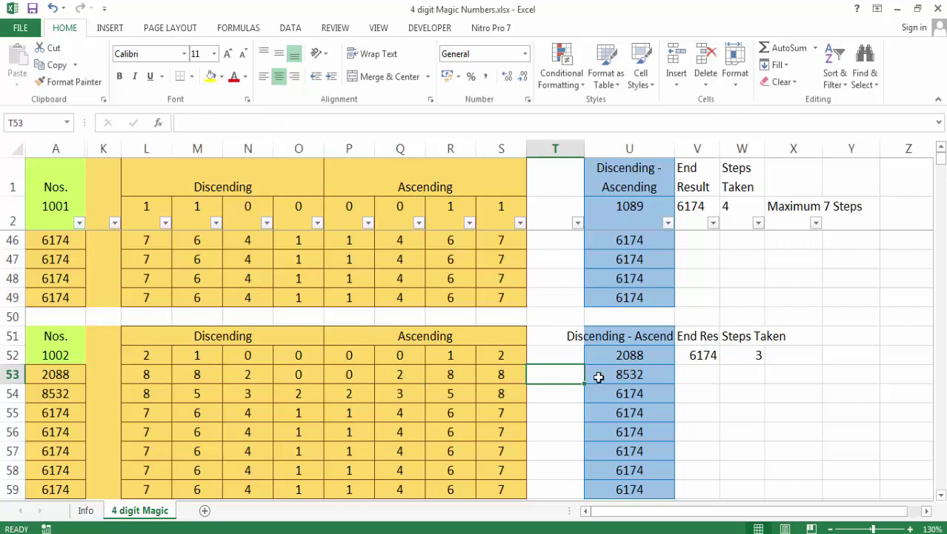
click(52, 397)
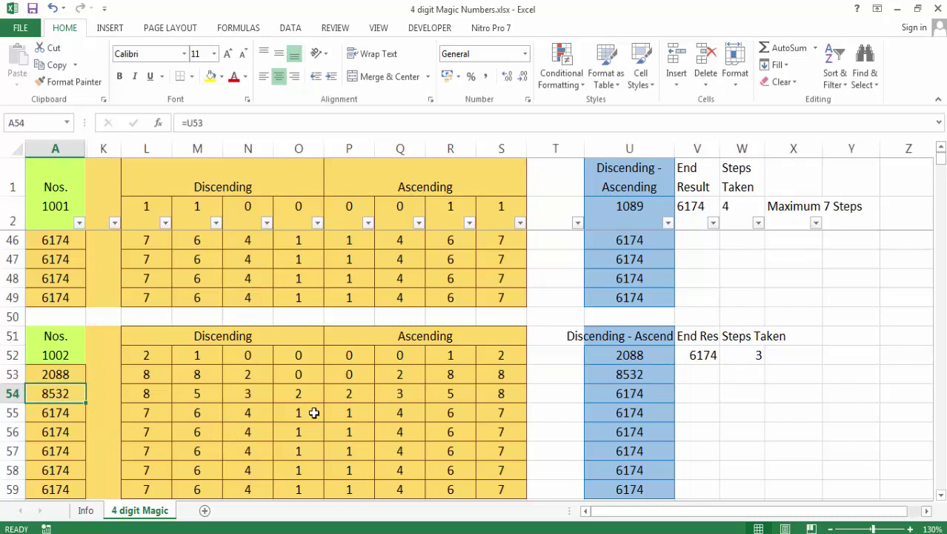
click(348, 398)
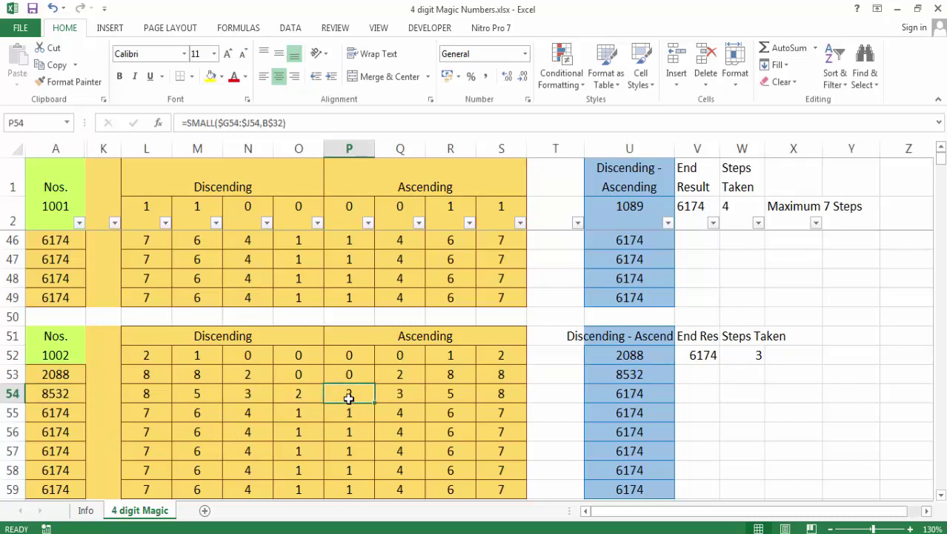
key(shift+Right)
key(shift+Right)
key(shift+Right)
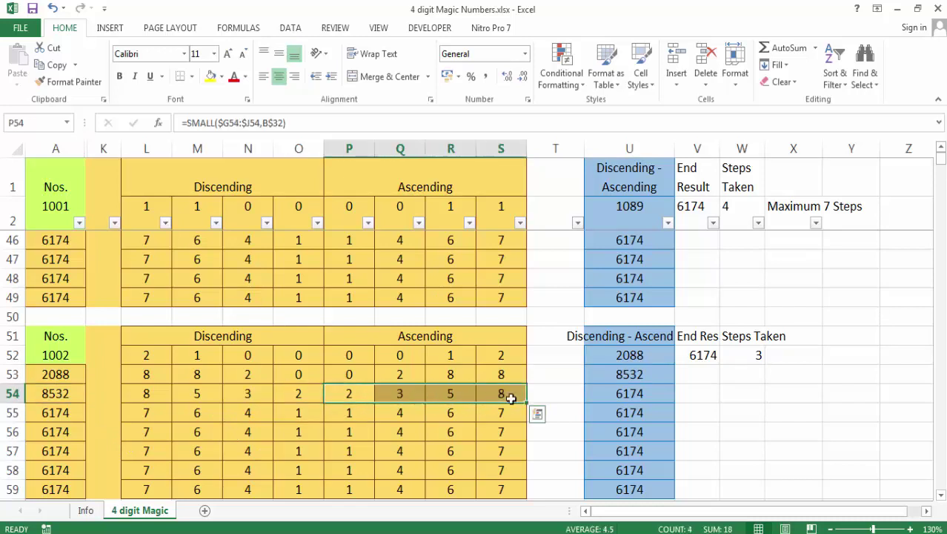
click(634, 393)
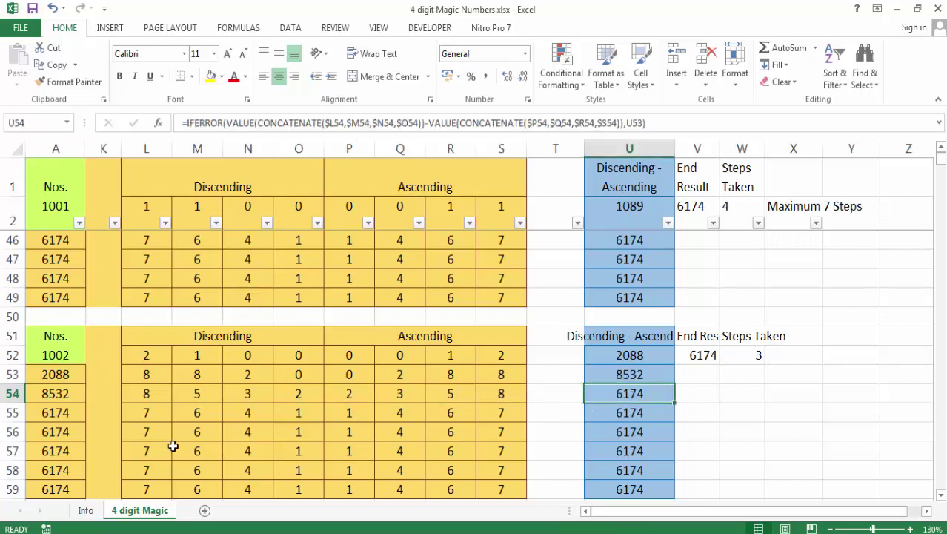
click(57, 417)
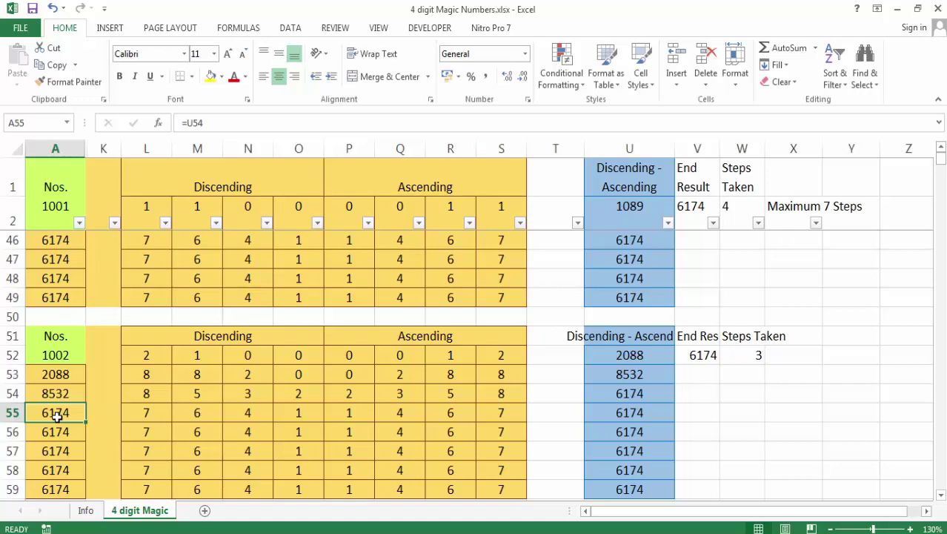
key(Right)
key(Right)
key(Right)
key(Right)
key(Right)
key(Right)
key(Right)
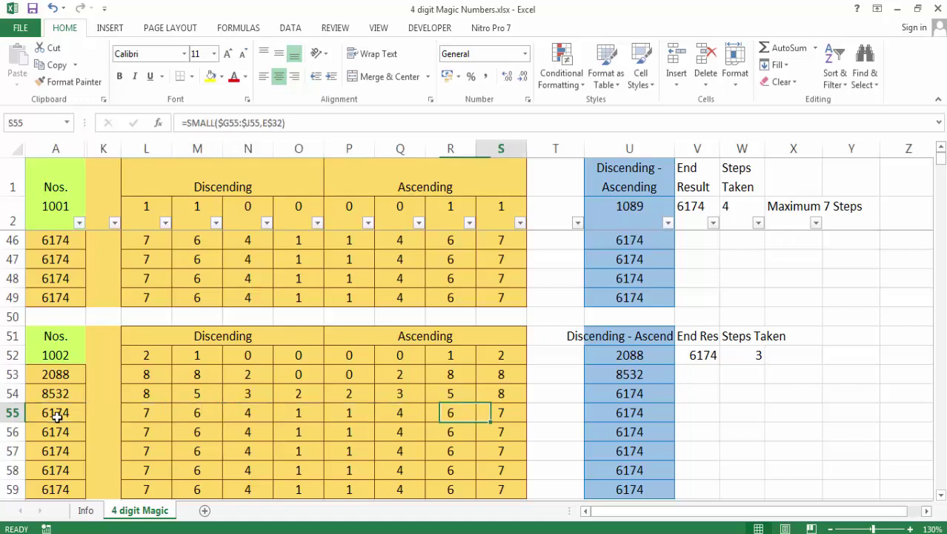
key(Right)
key(Right)
key(Right)
key(Right)
key(Down)
key(Down)
key(Down)
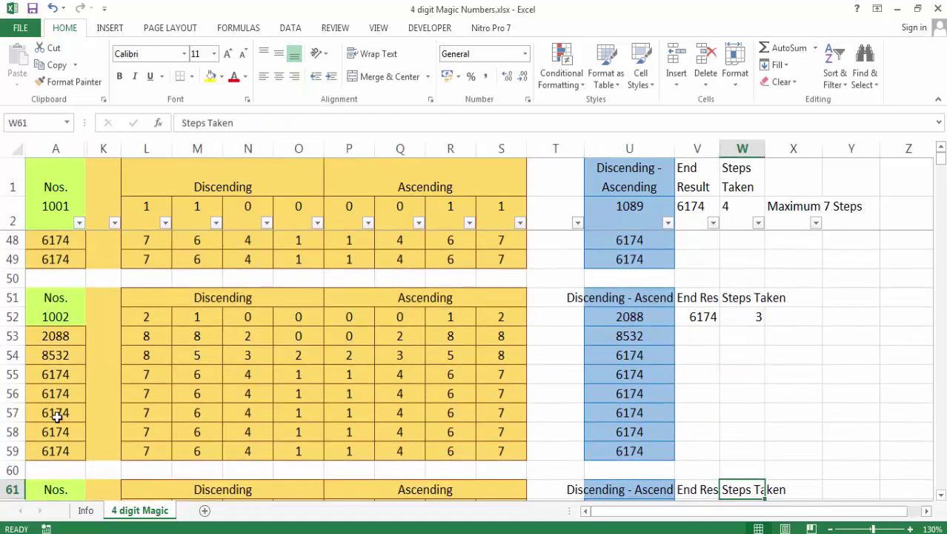
key(Down)
key(ctrl+Down)
key(ctrl+Down)
key(ctrl+Down)
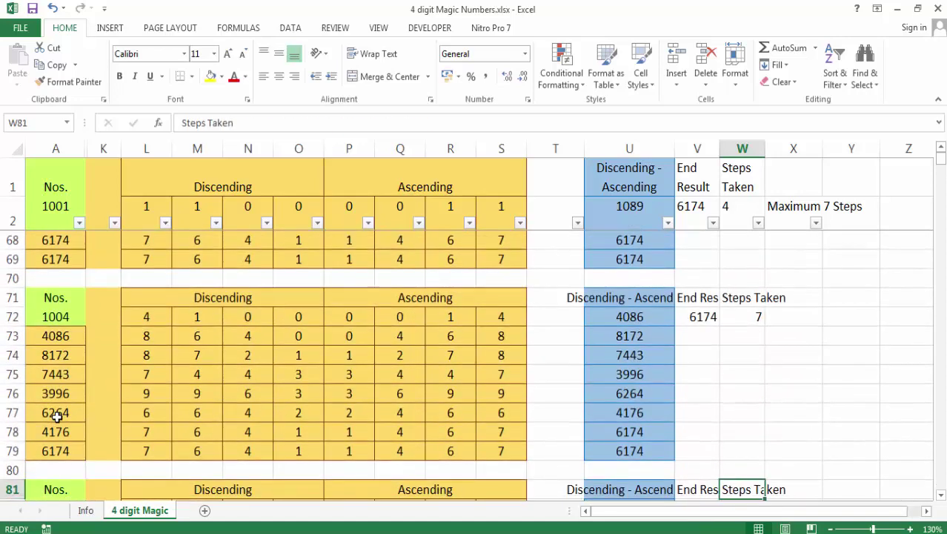
key(ctrl+Down)
key(ctrl+Down)
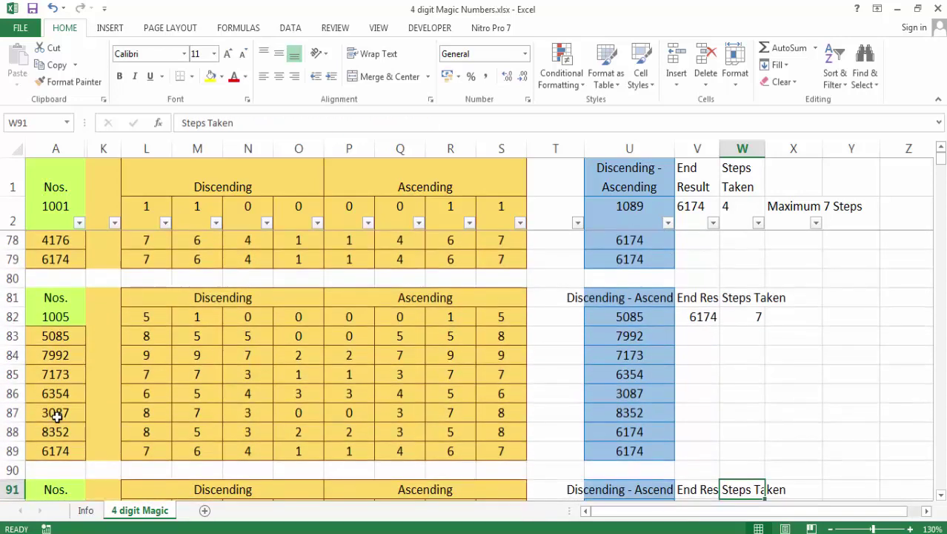
key(ctrl+Down)
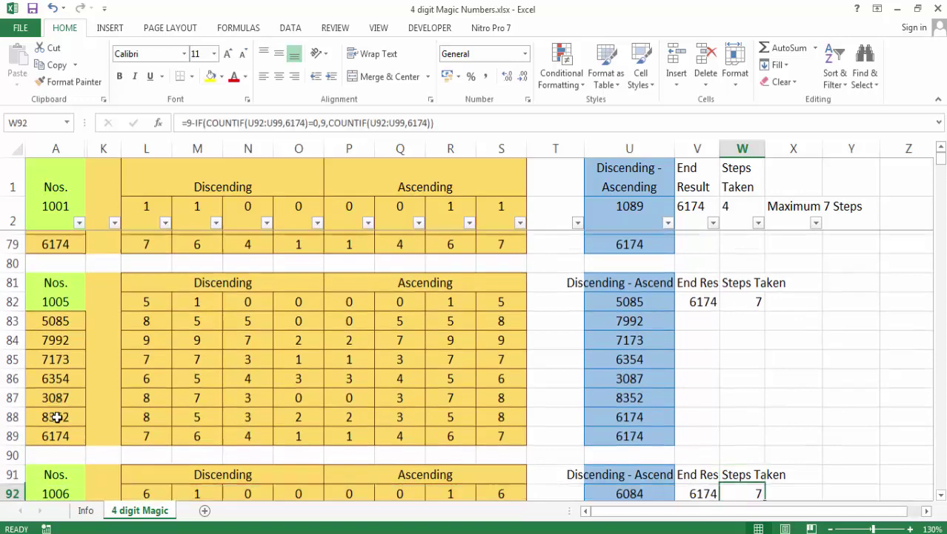
key(ctrl+Down)
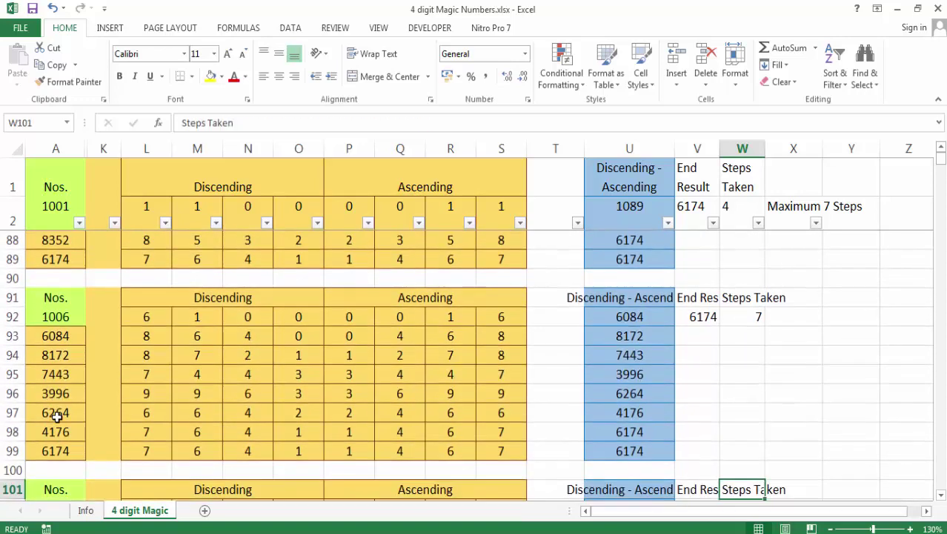
key(ctrl+Down)
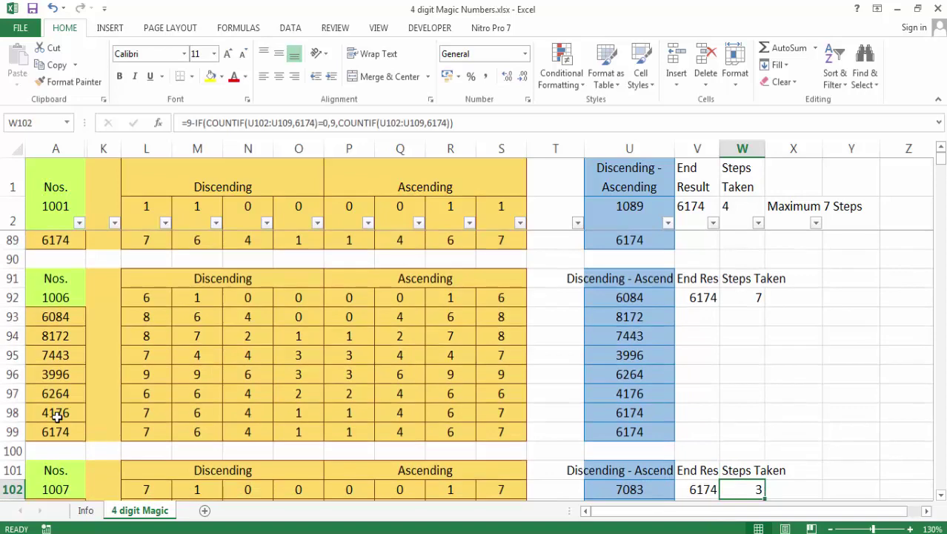
key(ctrl+Down)
key(ctrl+Down)
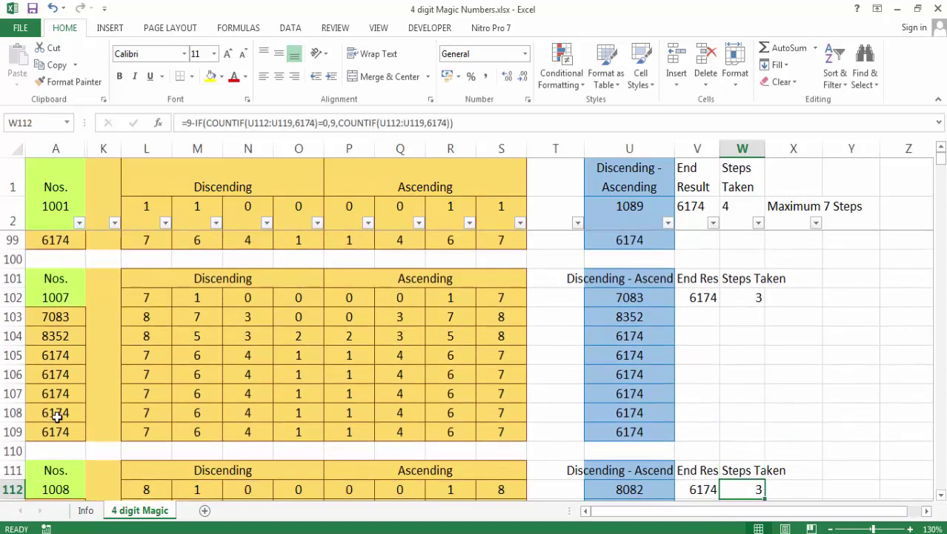
key(ctrl+Down)
key(ctrl+Down)
key(ctrl+Down)
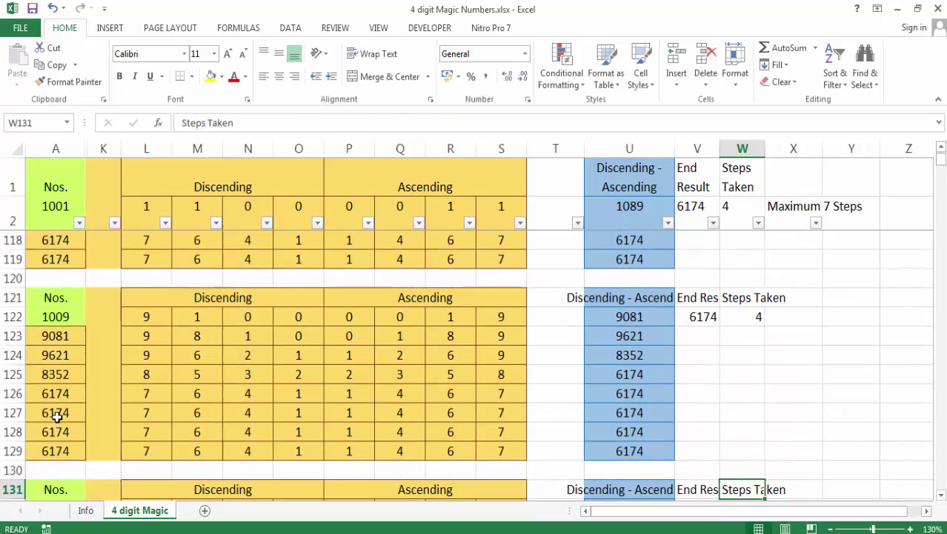
key(ctrl+Down)
key(ctrl+Down)
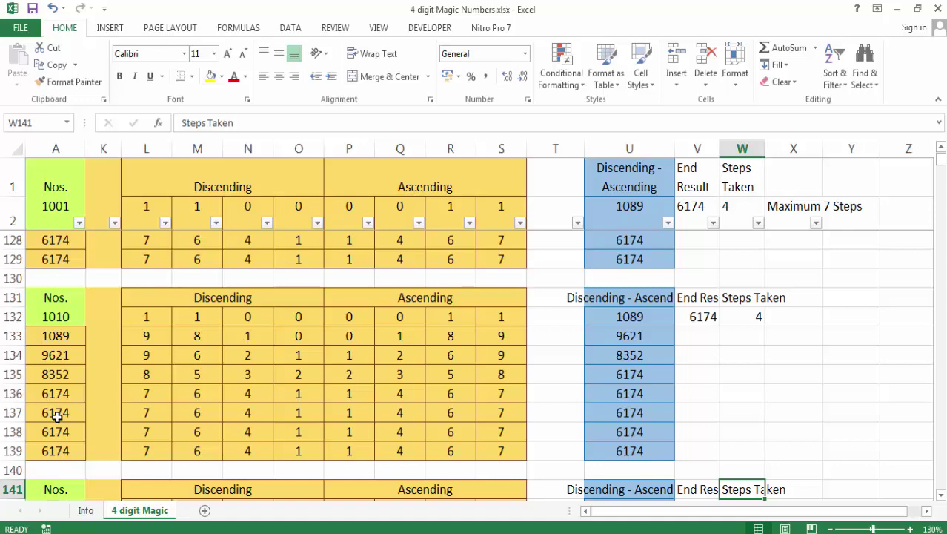
key(ctrl+Down)
key(ctrl+Down)
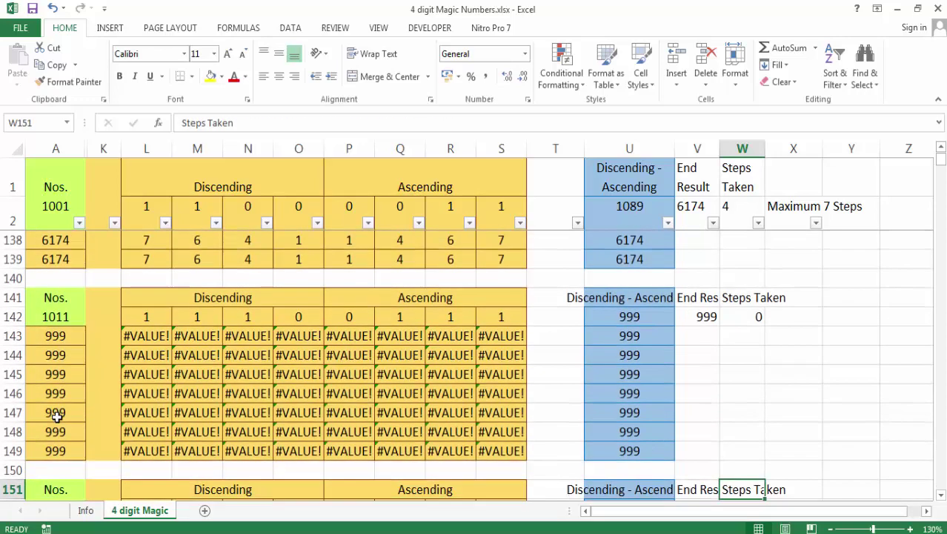
key(Up)
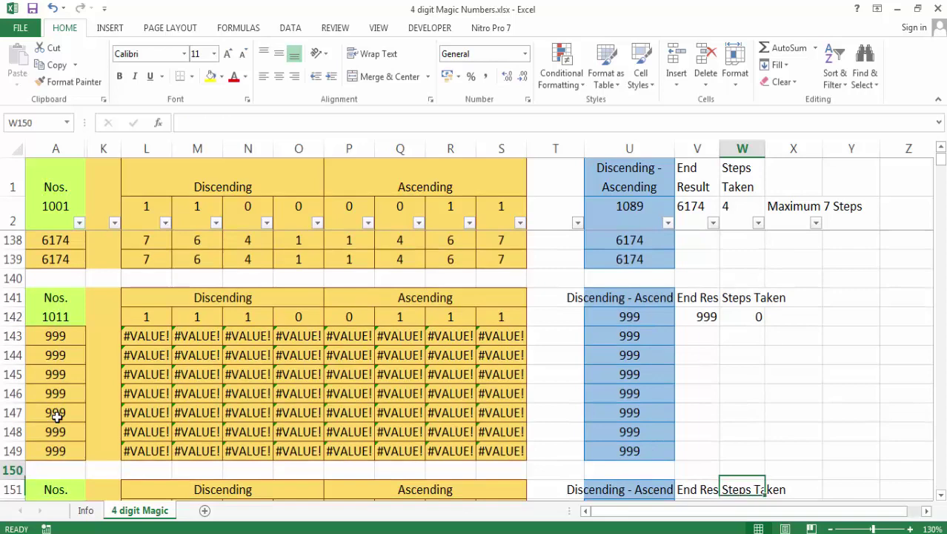
key(Up)
key(Up)
key(Up)
key(Up)
key(Up)
key(Up)
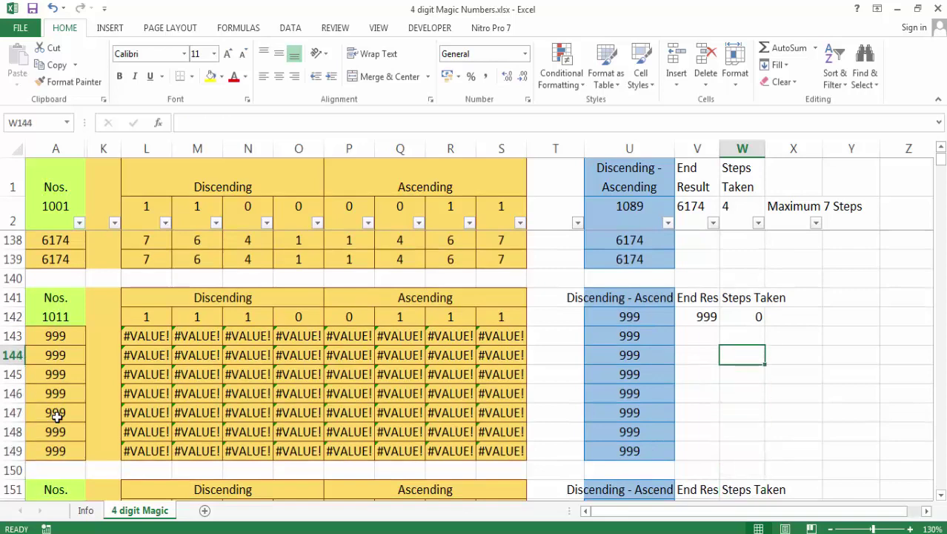
key(ctrl+Home)
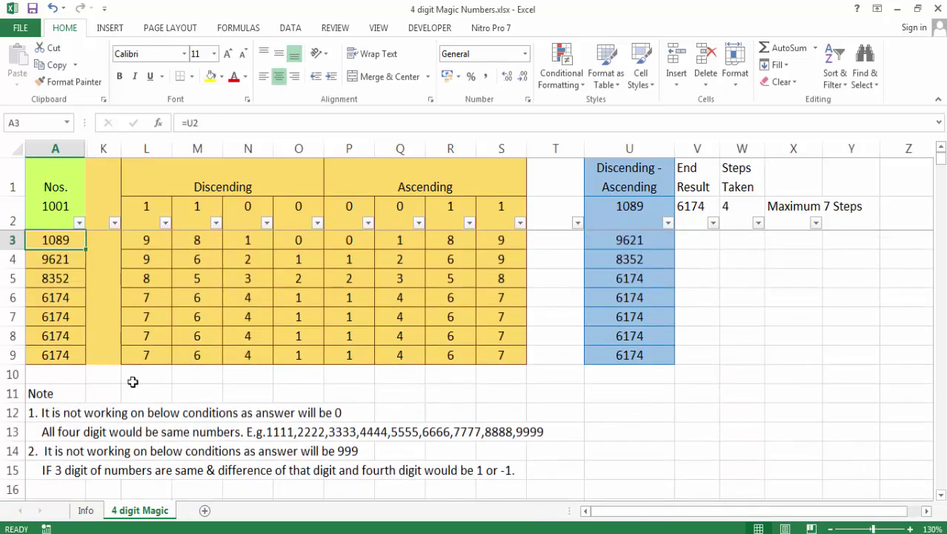
click(940, 494)
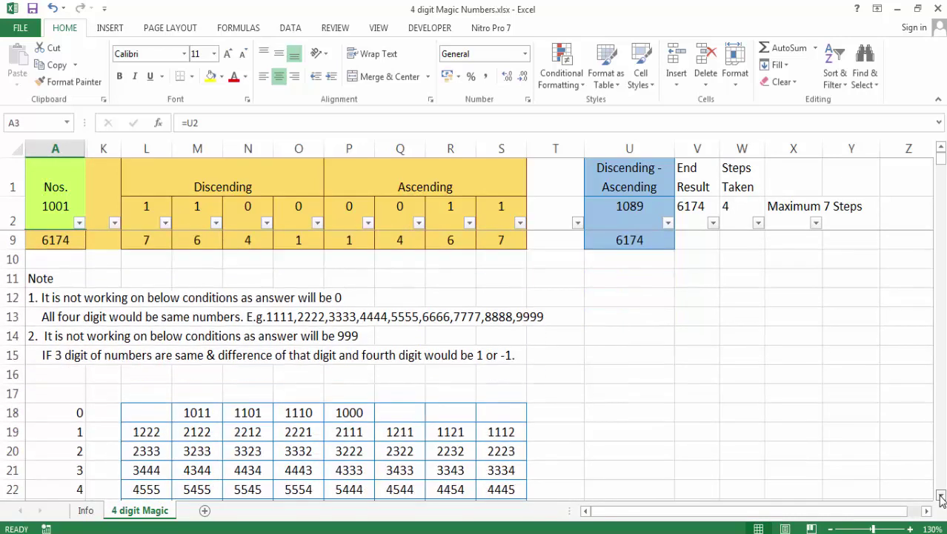
click(940, 494)
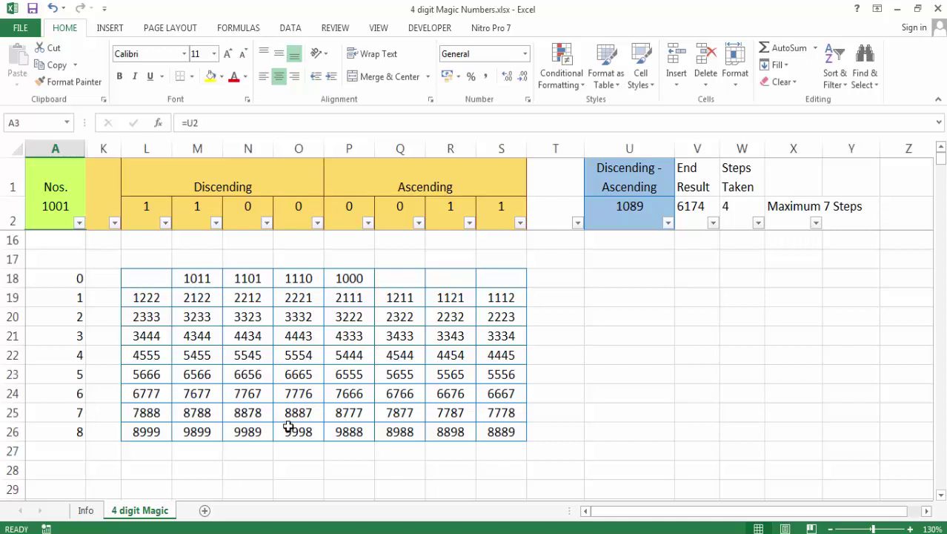
click(247, 377)
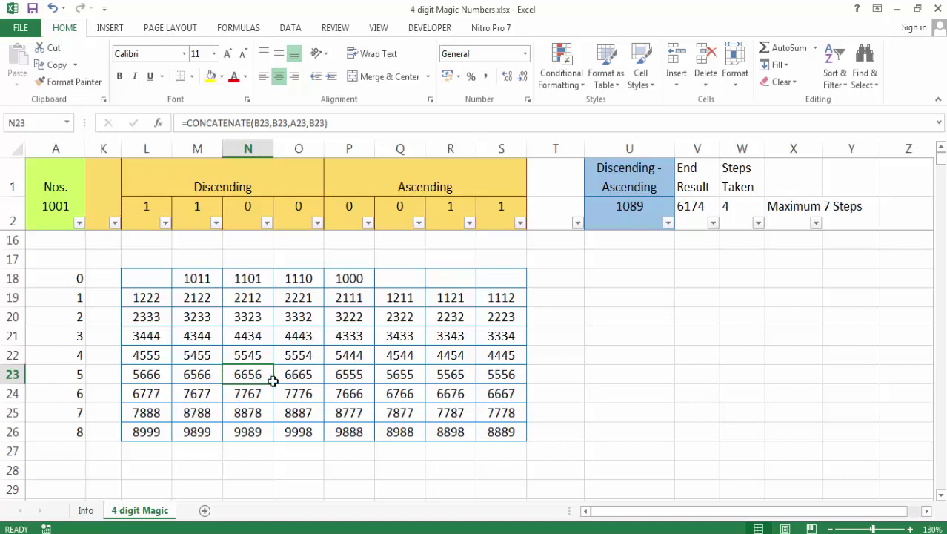
click(522, 432)
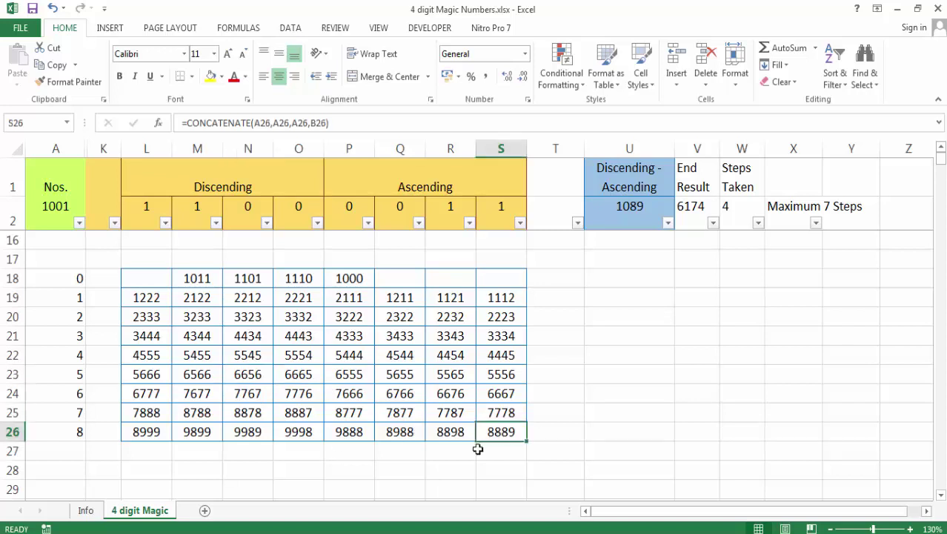